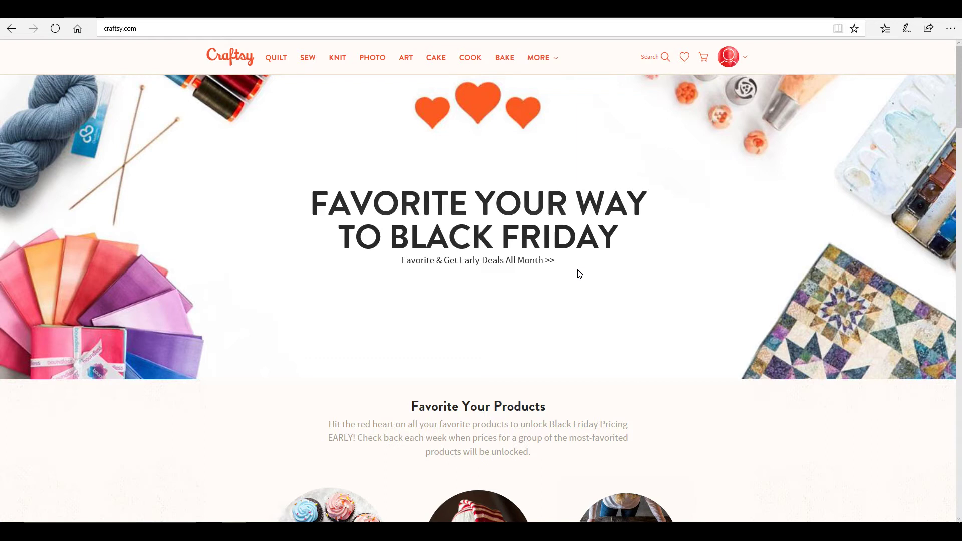
# Filter Craftsy's sewing patterns listing to show only Free pattern downloads
pyautogui.click(313, 58)
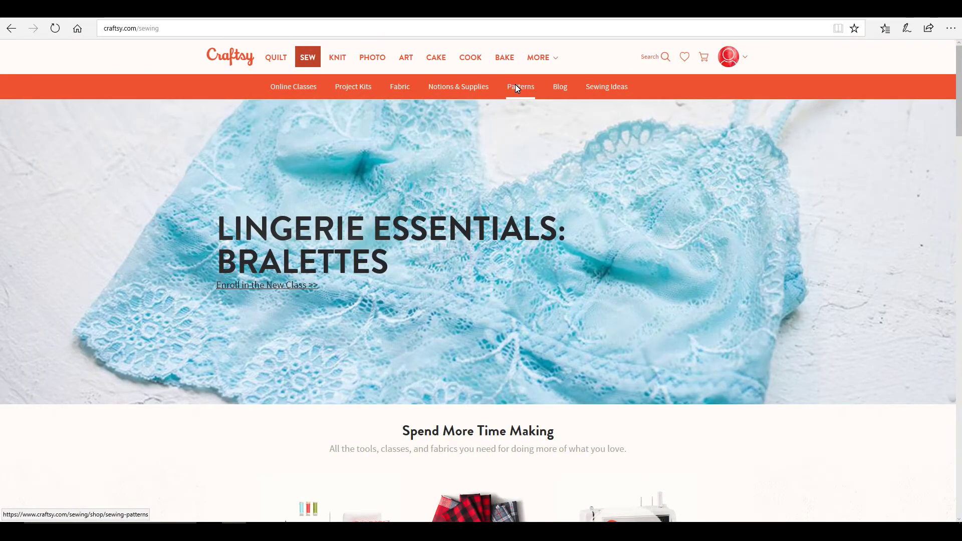
pyautogui.click(516, 84)
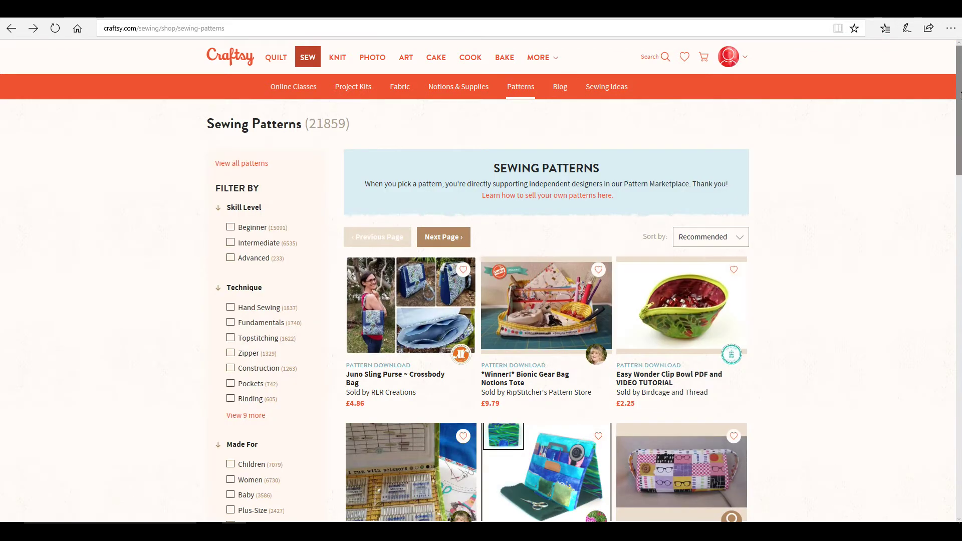
pyautogui.scroll(-3, 960, 138)
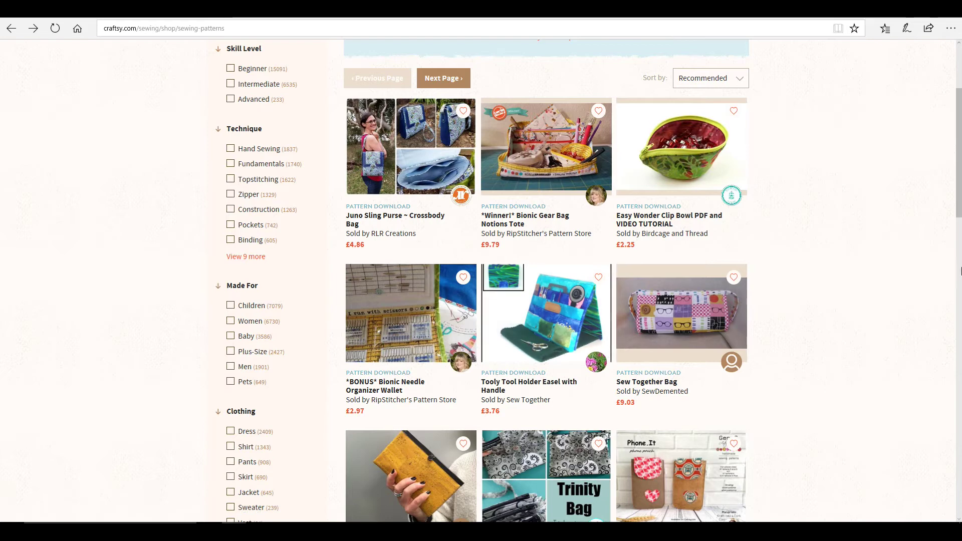
pyautogui.moveTo(959, 165); pyautogui.dragTo(960, 346)
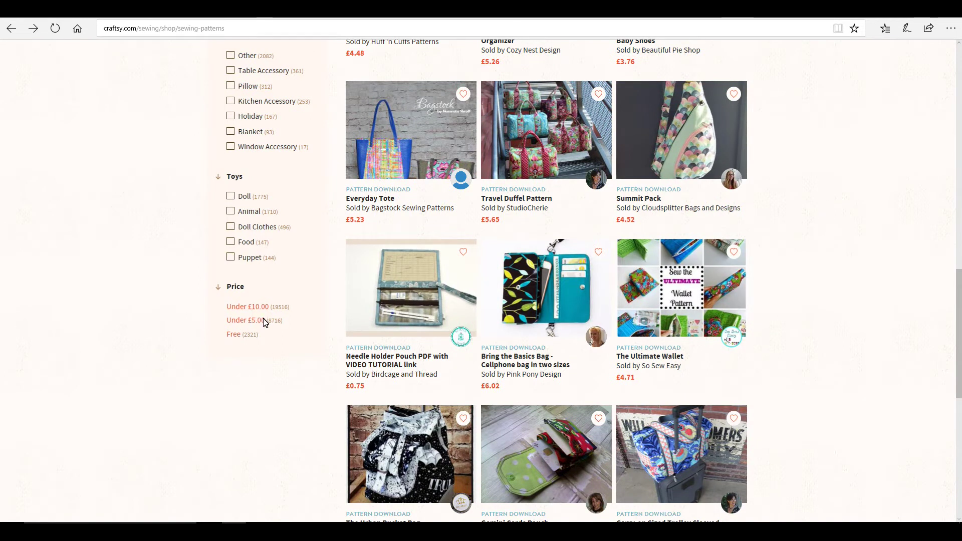
pyautogui.click(235, 334)
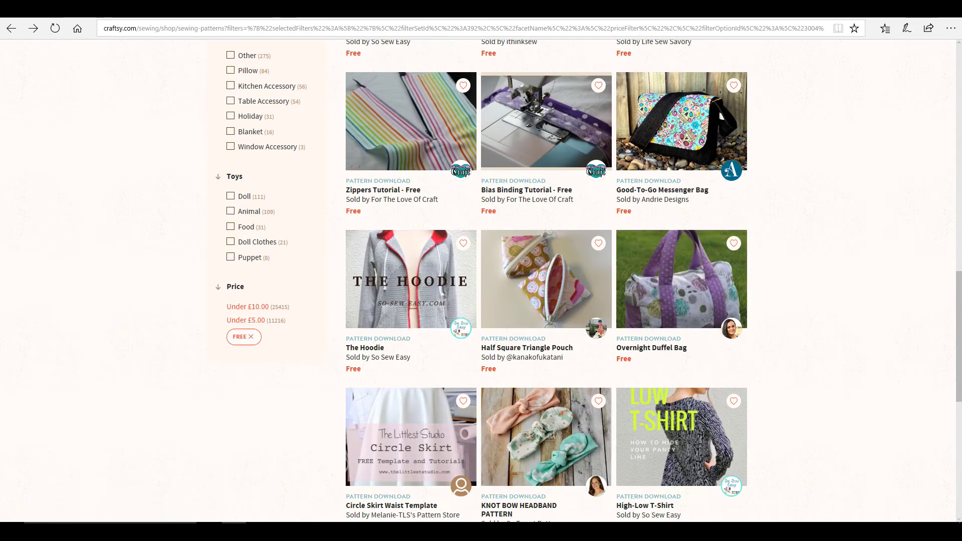
# Browse the Free sewing patterns, such as Half Square Triangle Pouch and Circle Skirt Waist Template
pyautogui.click(959, 212)
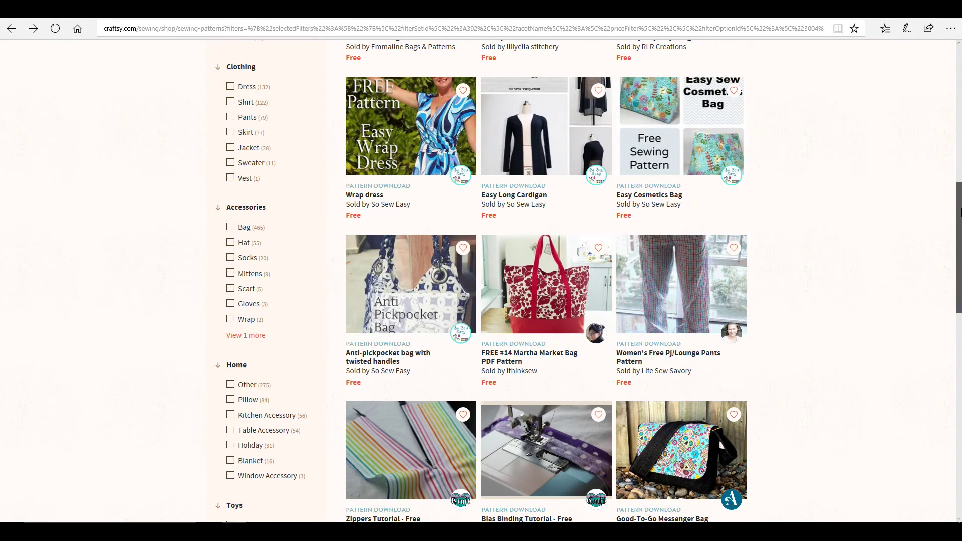
pyautogui.moveTo(959, 211); pyautogui.dragTo(959, 131)
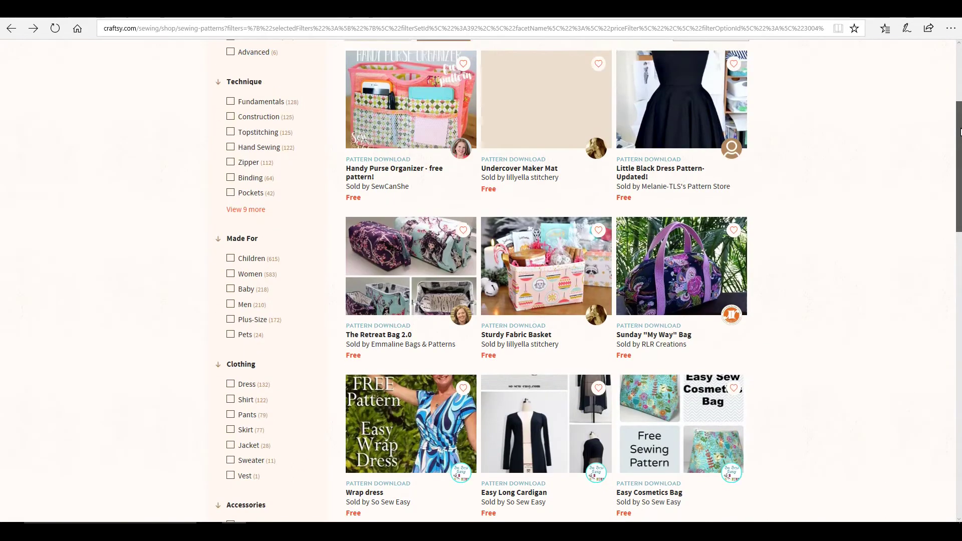
pyautogui.scroll(-1, 698, 174)
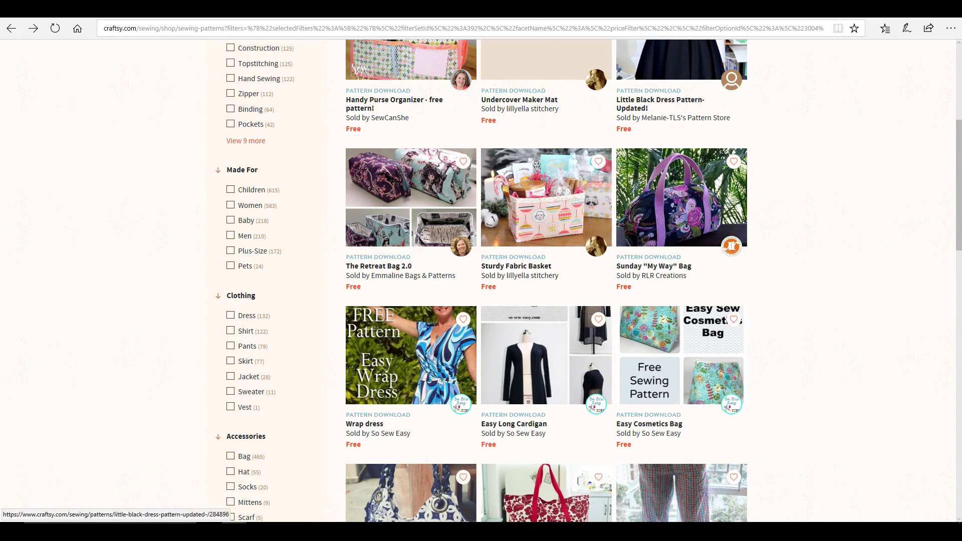
pyautogui.moveTo(955, 236); pyautogui.dragTo(959, 398)
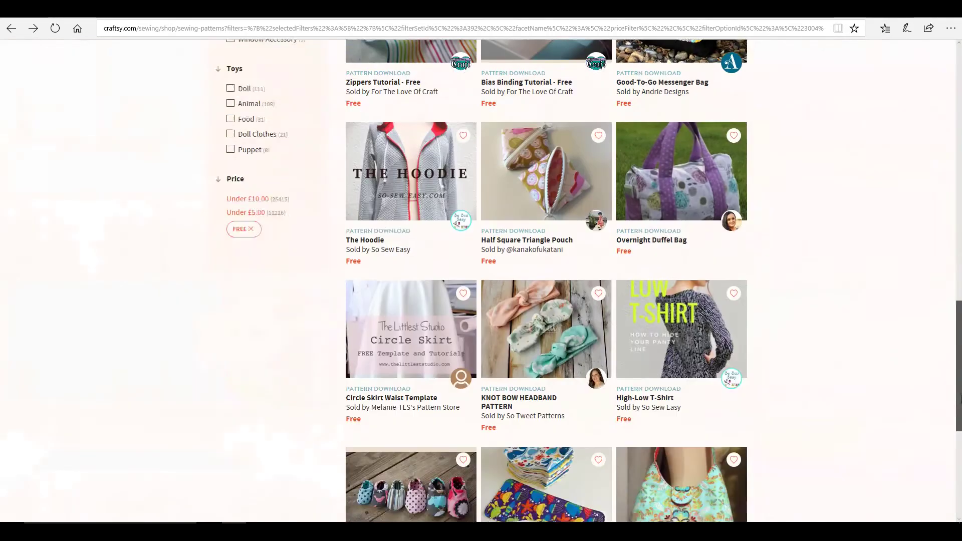
pyautogui.click(548, 223)
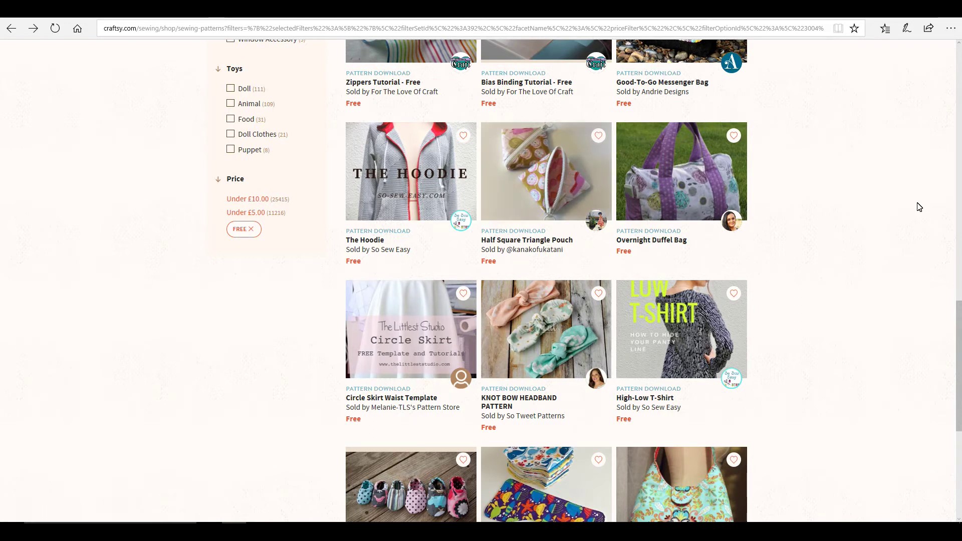
# Go to page 2 of the free sewing patterns and browse to the Adult Sleep Eye Mask
pyautogui.scroll(-3, 955, 314)
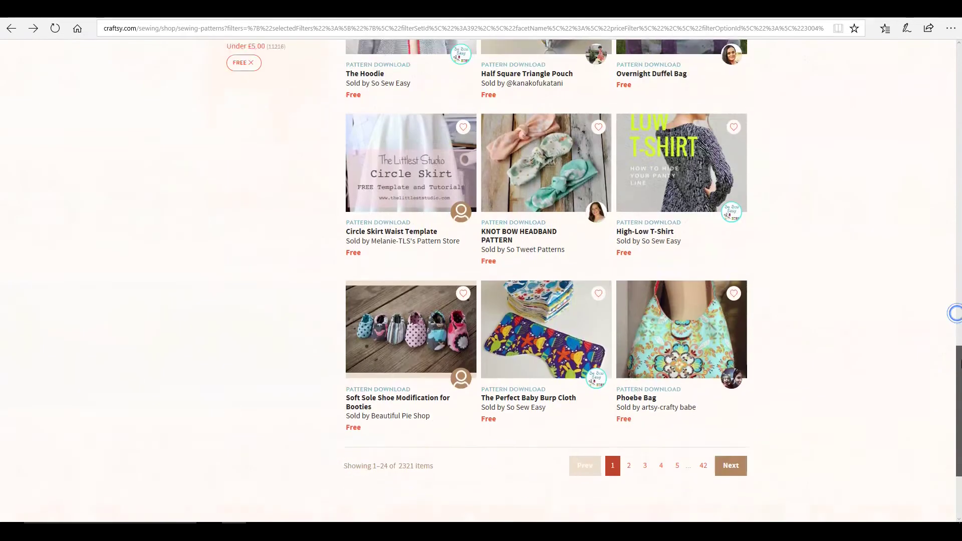
pyautogui.scroll(-1, 955, 313)
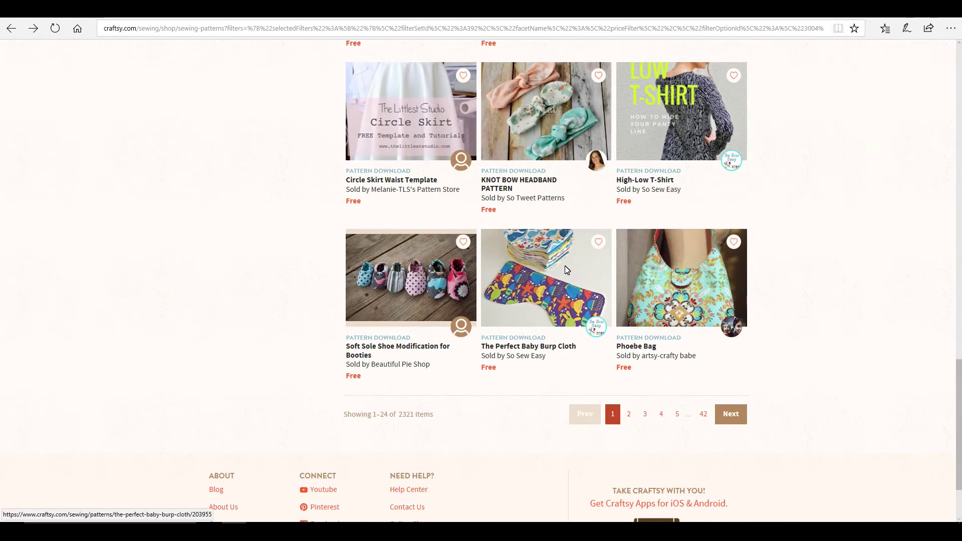
pyautogui.click(494, 285)
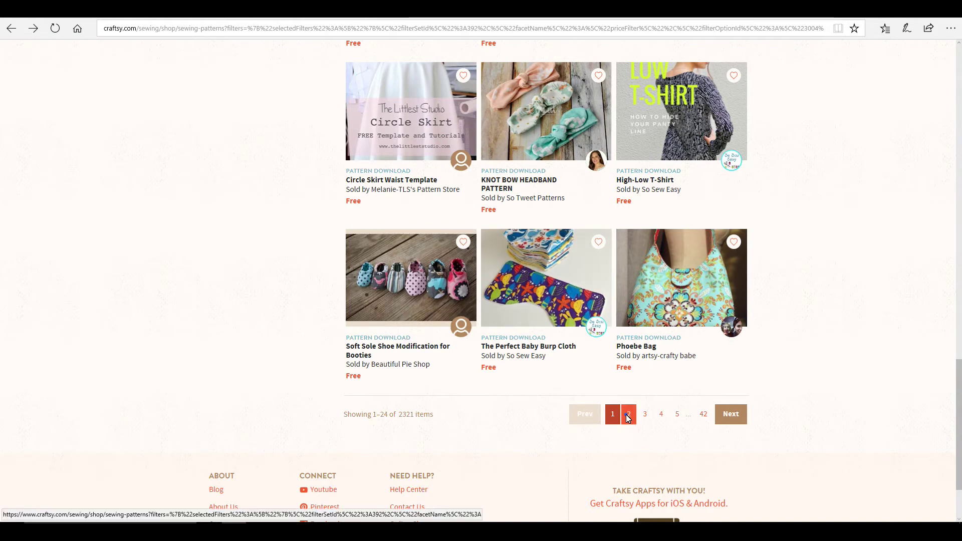
pyautogui.click(628, 415)
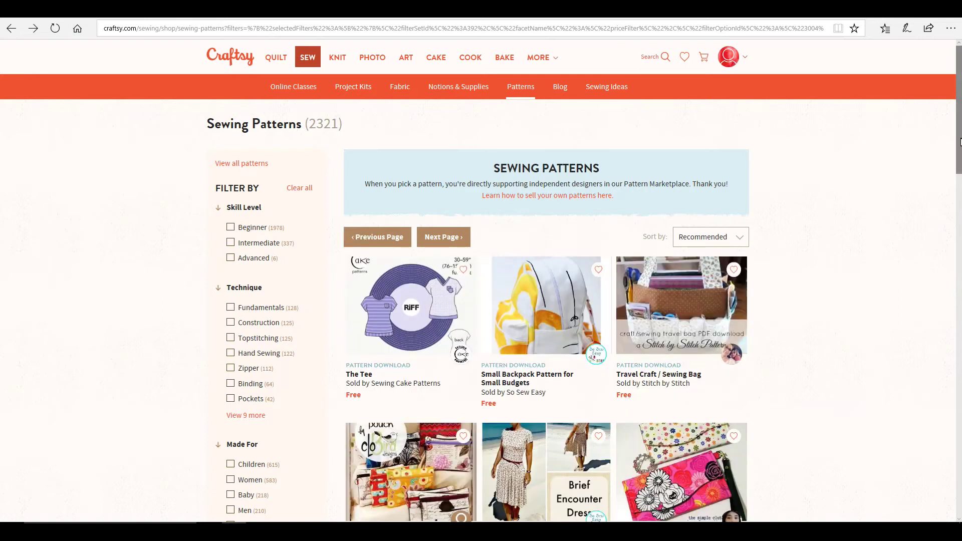
pyautogui.moveTo(959, 142); pyautogui.dragTo(960, 276)
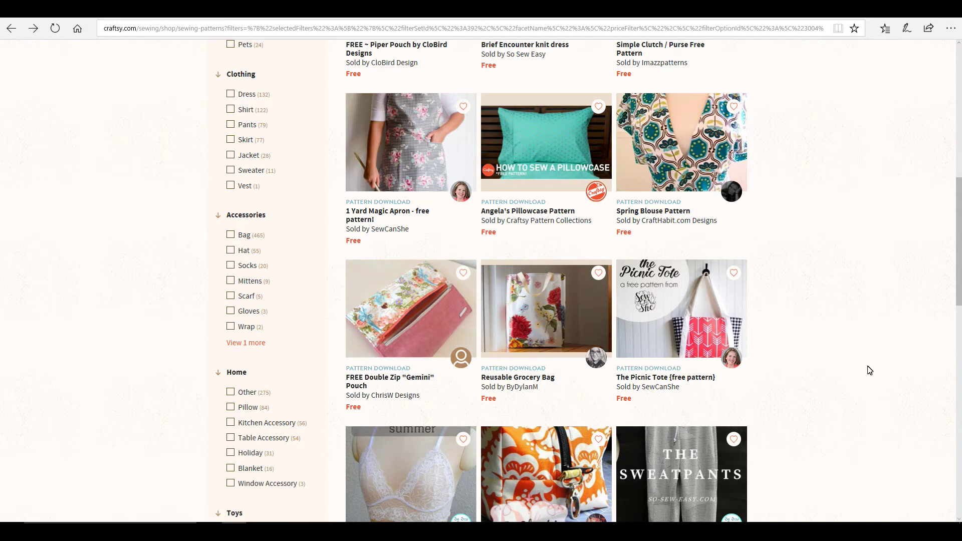
pyautogui.moveTo(959, 252); pyautogui.dragTo(960, 133)
pyautogui.scroll(-3, 615, 190)
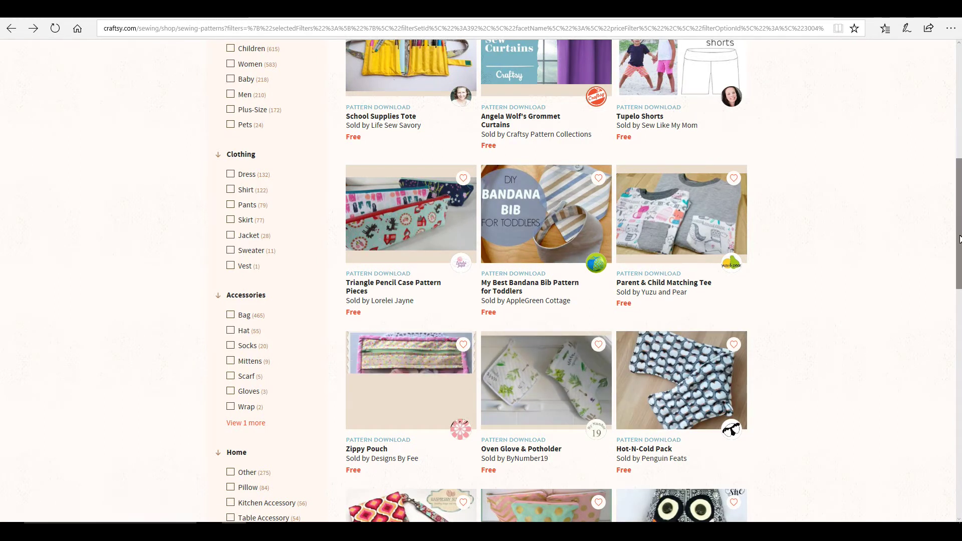
pyautogui.moveTo(959, 240); pyautogui.dragTo(959, 127)
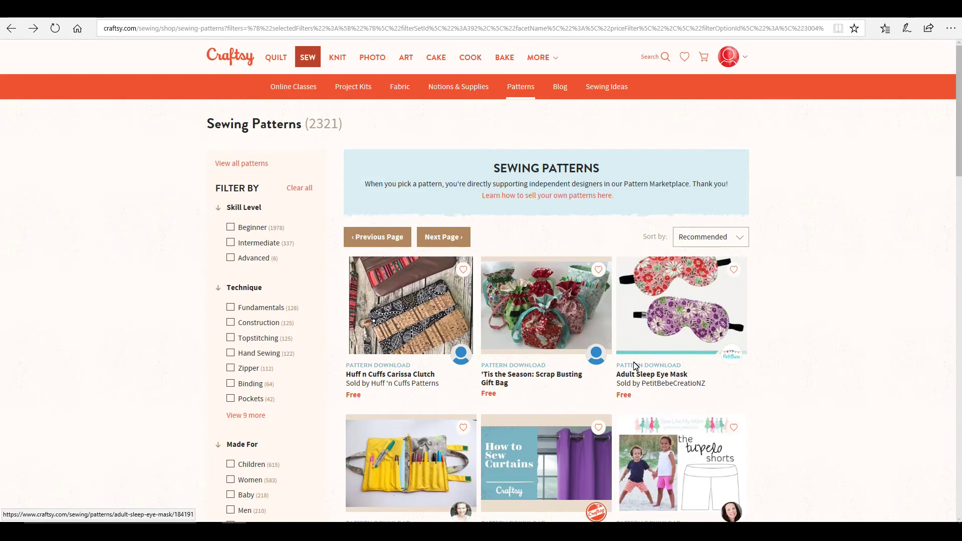
# Open the Adult Sleep Eye Mask pattern page and download its PDF
pyautogui.click(681, 289)
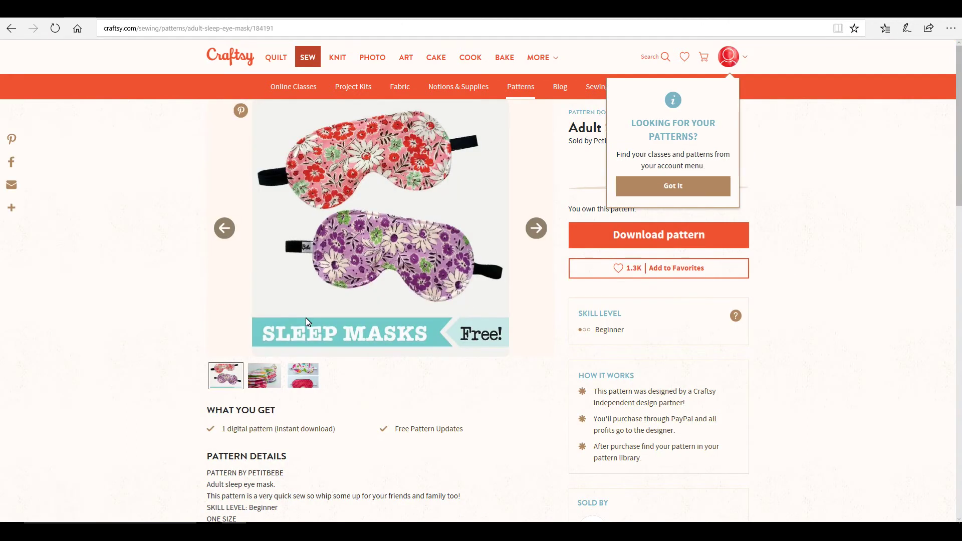
pyautogui.click(635, 237)
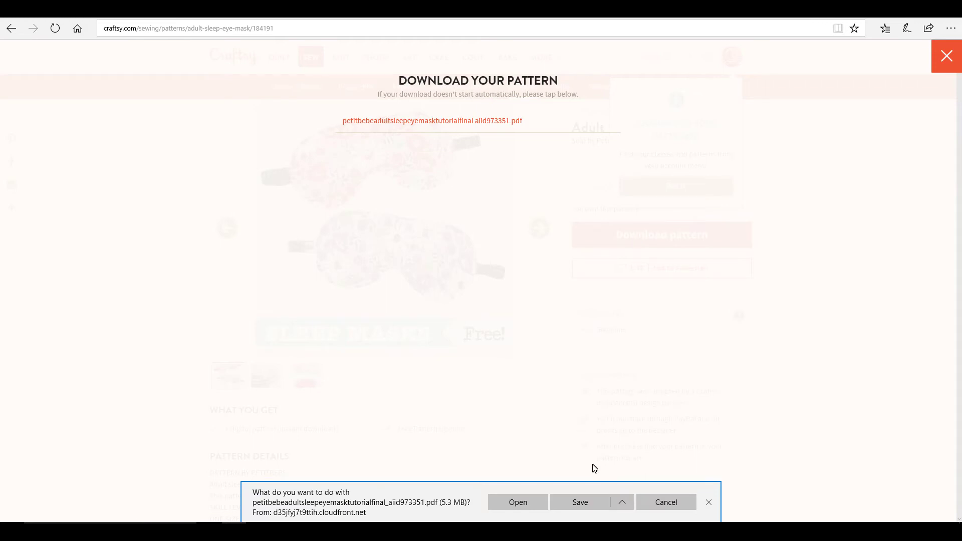
# Save the downloaded eye mask pattern PDF to the computer
pyautogui.click(576, 502)
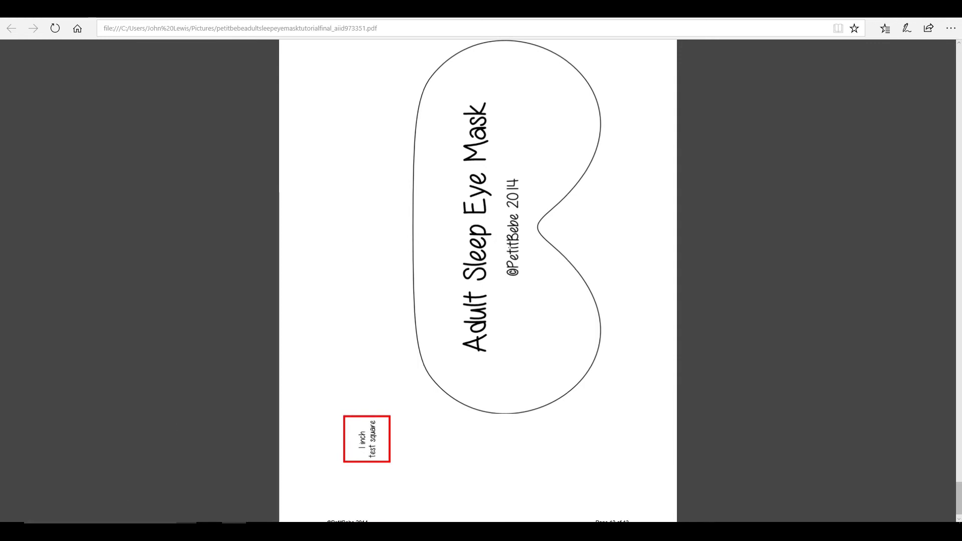
# Launch Snipping Tool from the Windows search
pyautogui.press('super')
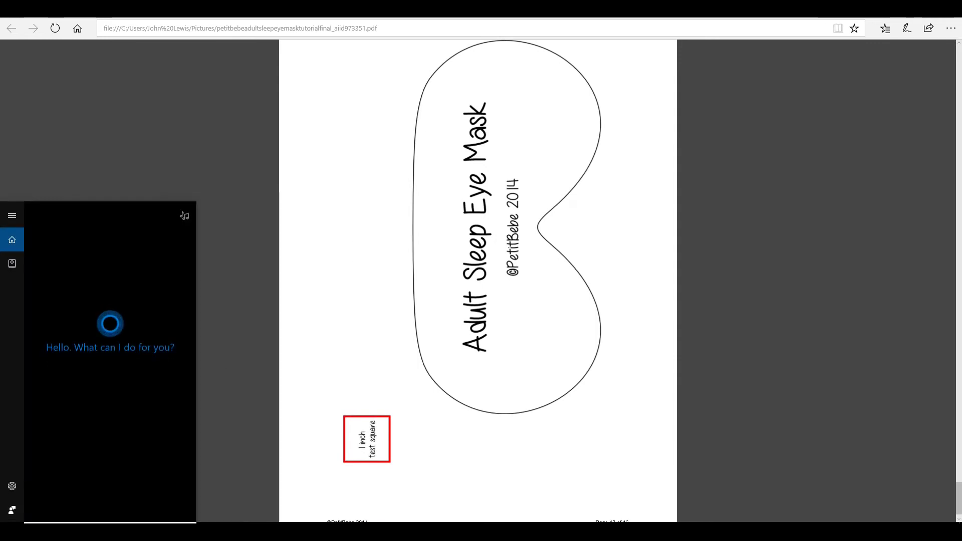
pyautogui.write('snaip')
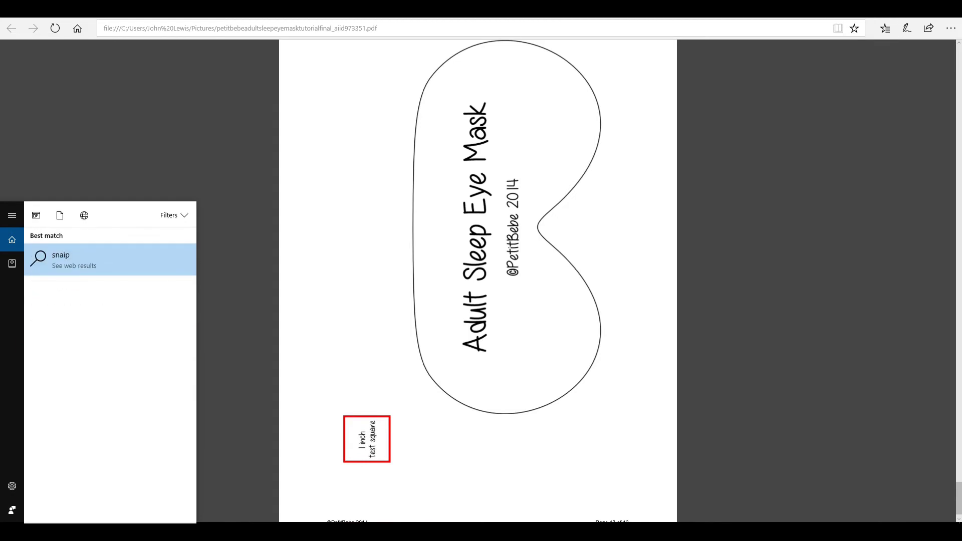
pyautogui.press('BackSpace')
pyautogui.press('BackSpace')
pyautogui.press('BackSpace')
pyautogui.write('ip')
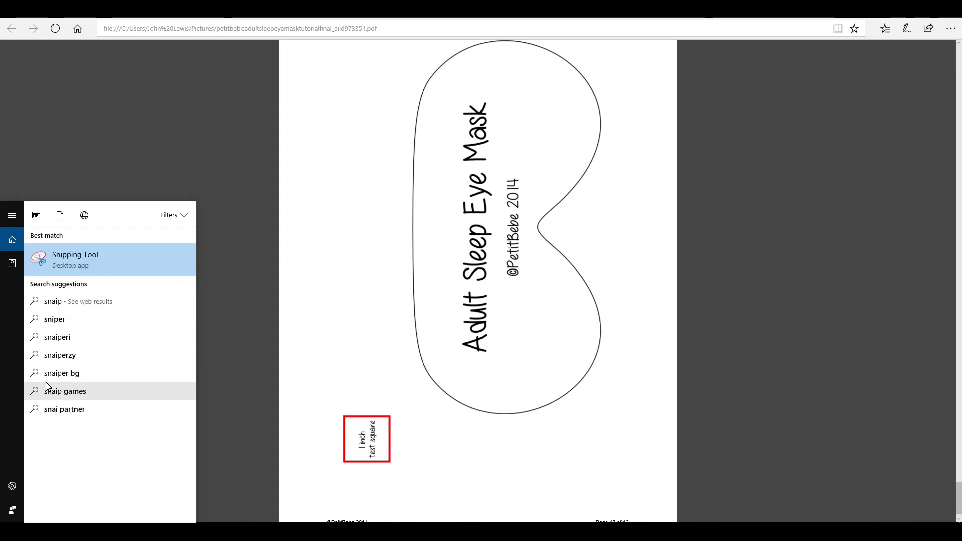
pyautogui.click(97, 263)
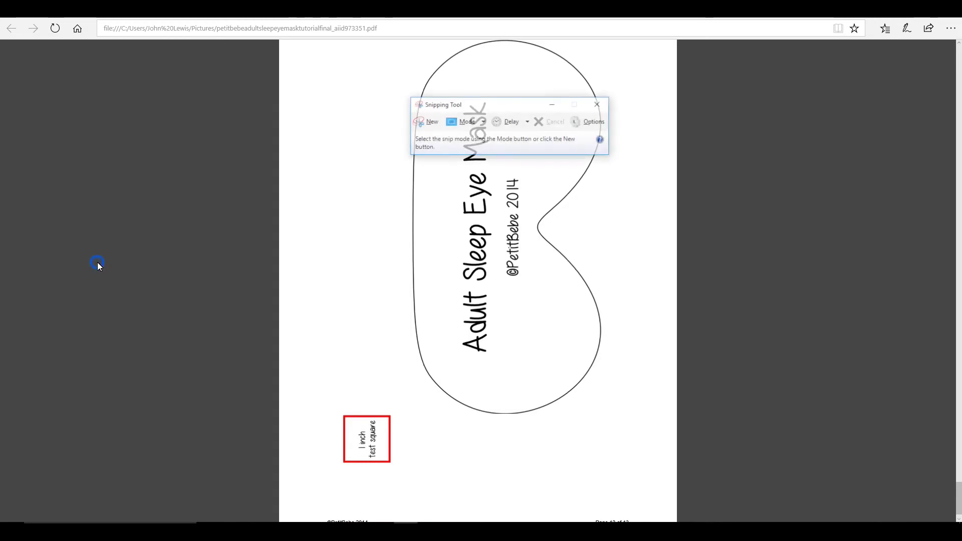
# Snip a rectangle around the eye mask outline and its 1-inch test square
pyautogui.click(426, 122)
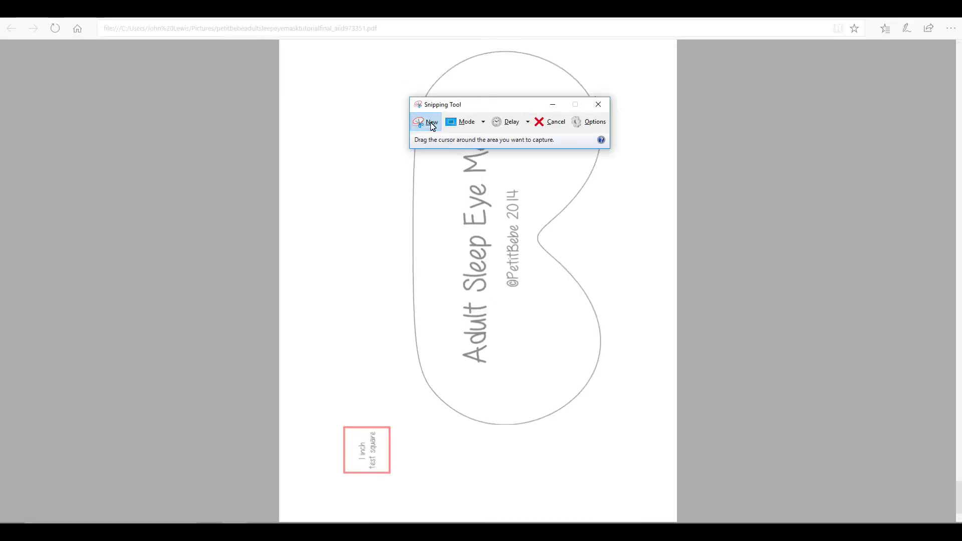
pyautogui.moveTo(294, 52); pyautogui.dragTo(656, 485)
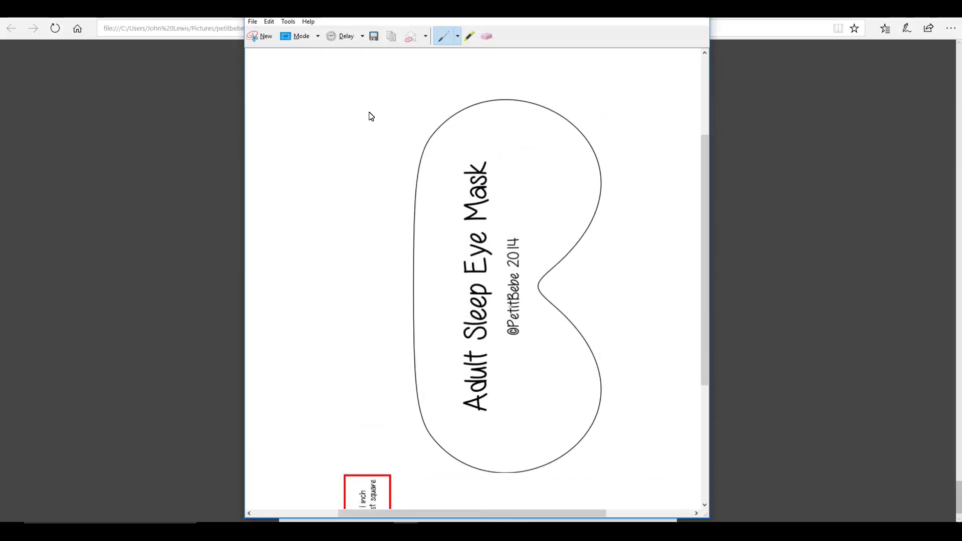
pyautogui.click(252, 22)
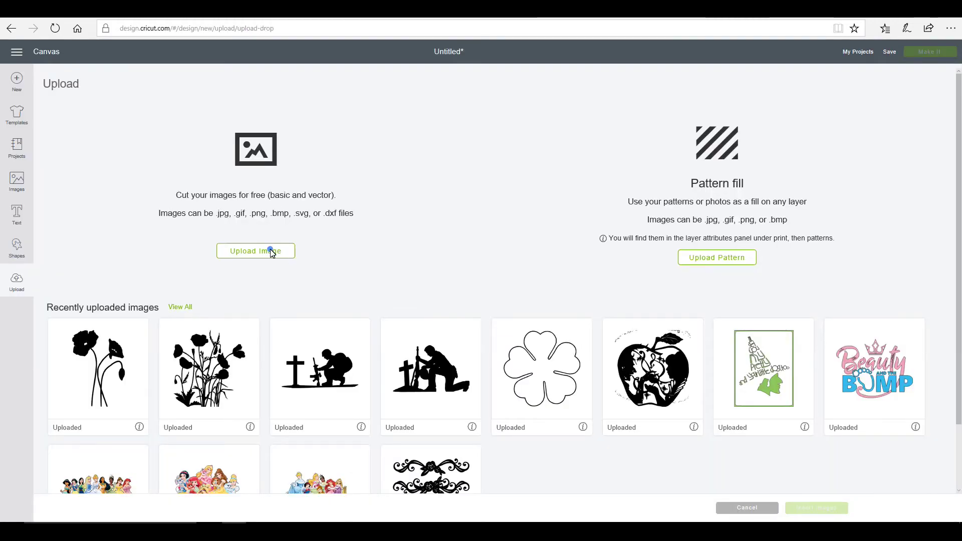
# Upload the eye mask snip file into Design Space as a Complex image
pyautogui.click(271, 250)
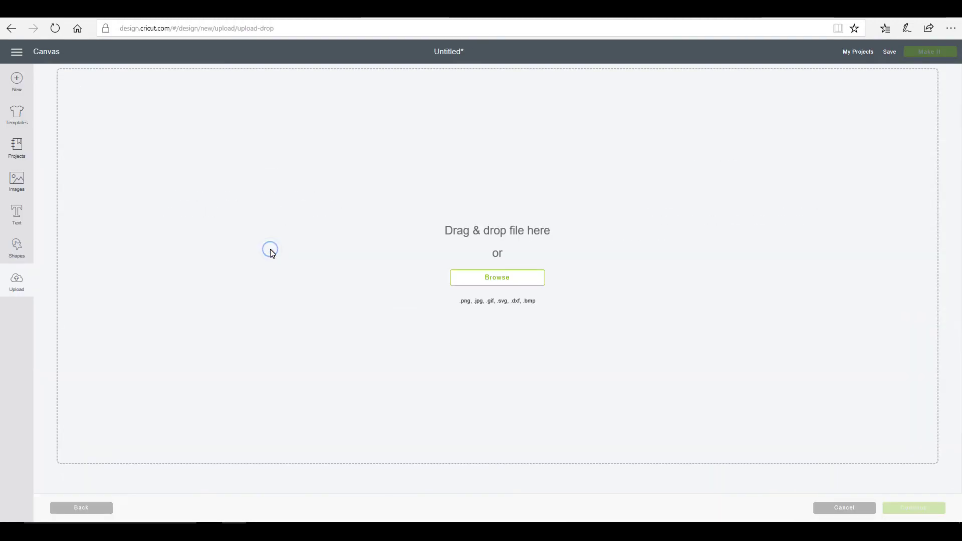
pyautogui.click(502, 280)
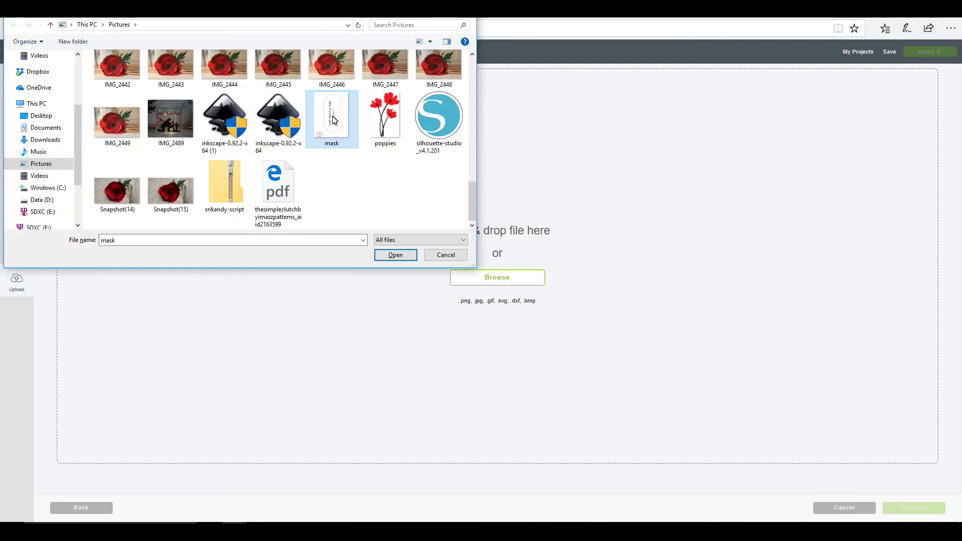
pyautogui.click(397, 258)
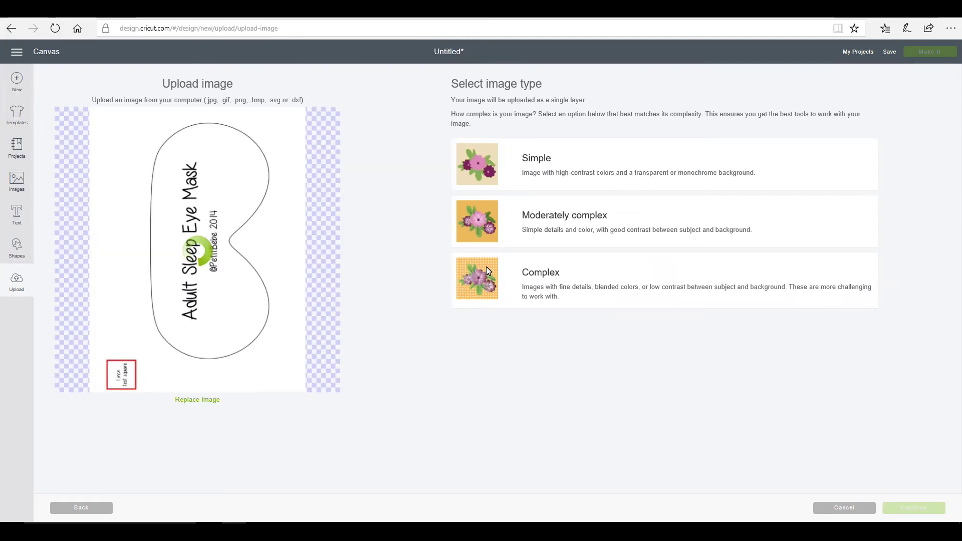
pyautogui.click(487, 268)
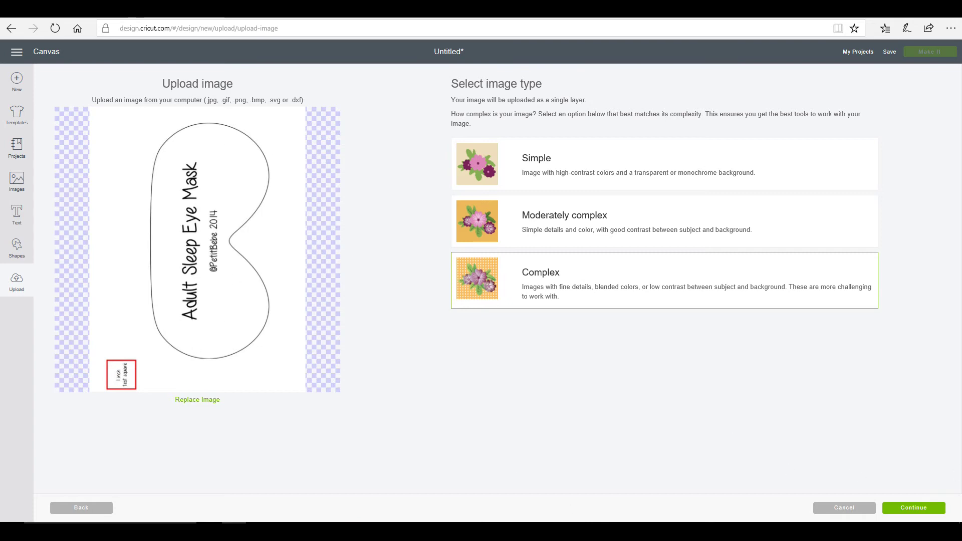
pyautogui.click(919, 509)
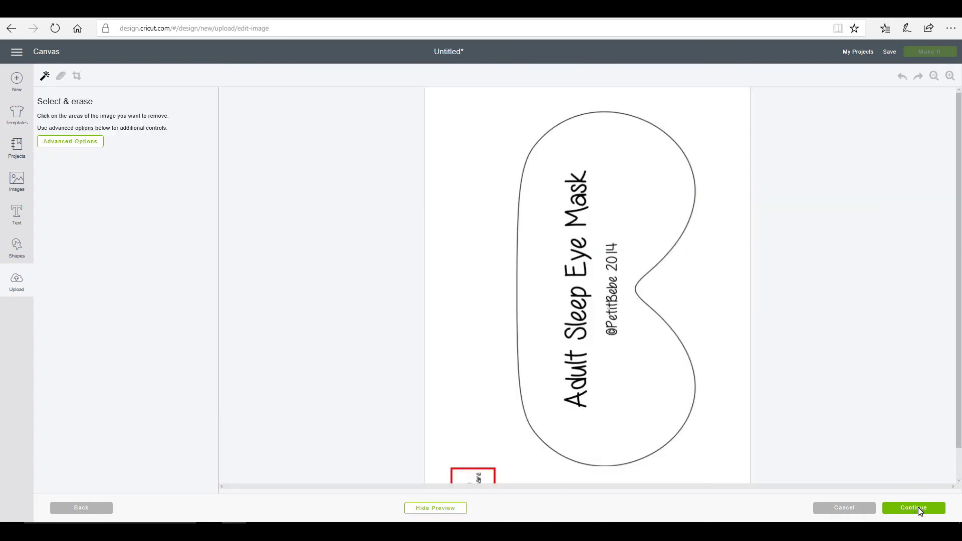
# Erase the mask's white background and save it as a cut image named mask
pyautogui.click(449, 278)
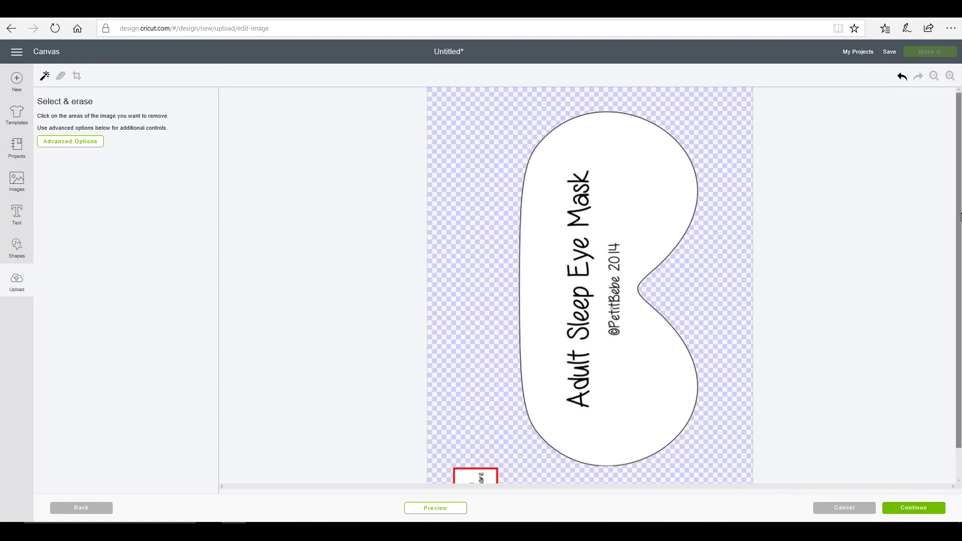
pyautogui.scroll(-1, 476, 475)
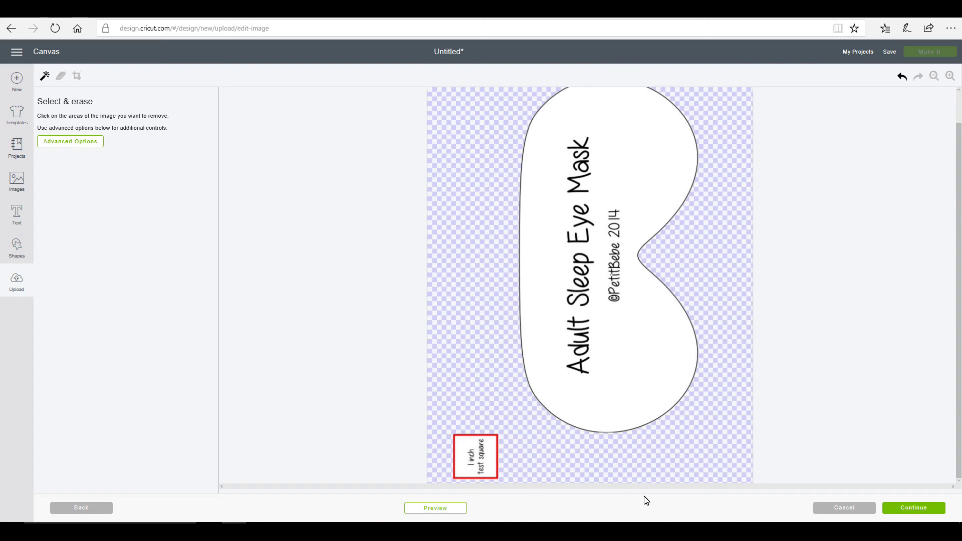
pyautogui.click(911, 516)
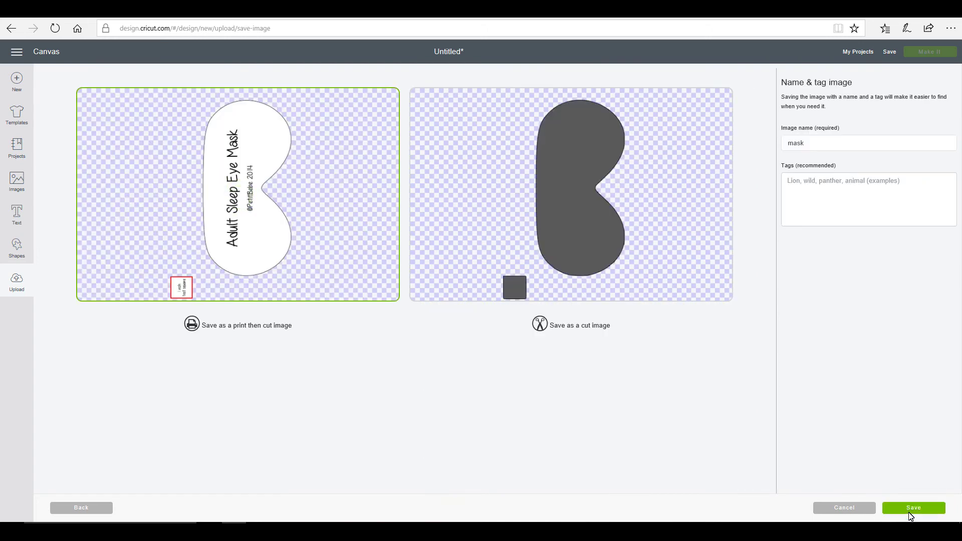
pyautogui.click(599, 235)
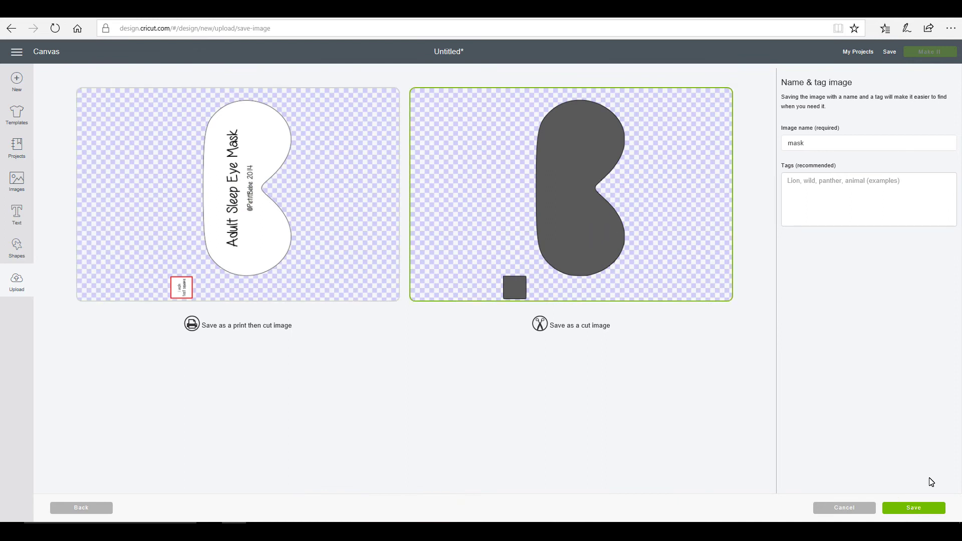
pyautogui.click(920, 509)
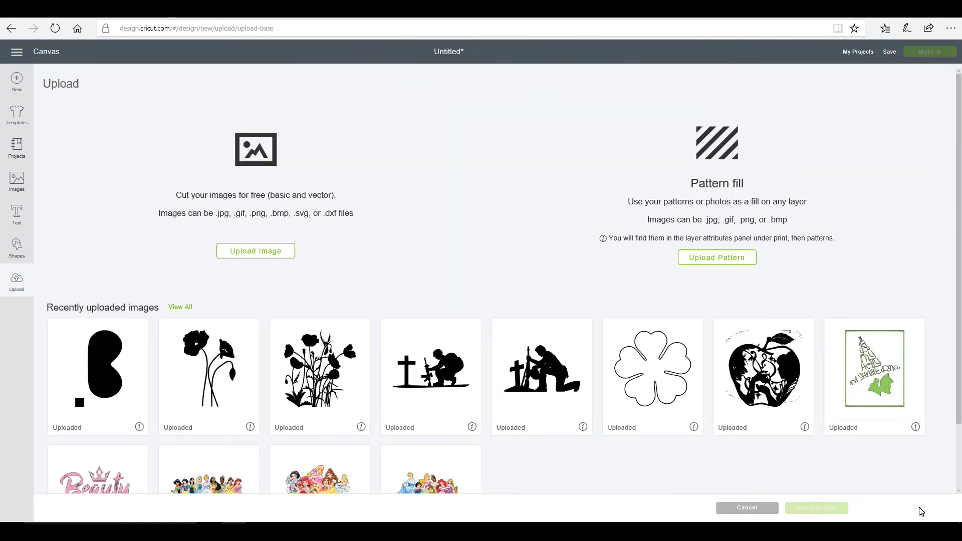
# Insert the mask, rotate it 90° to horizontal, and enlarge it to about 8.6 inches wide
pyautogui.click(105, 365)
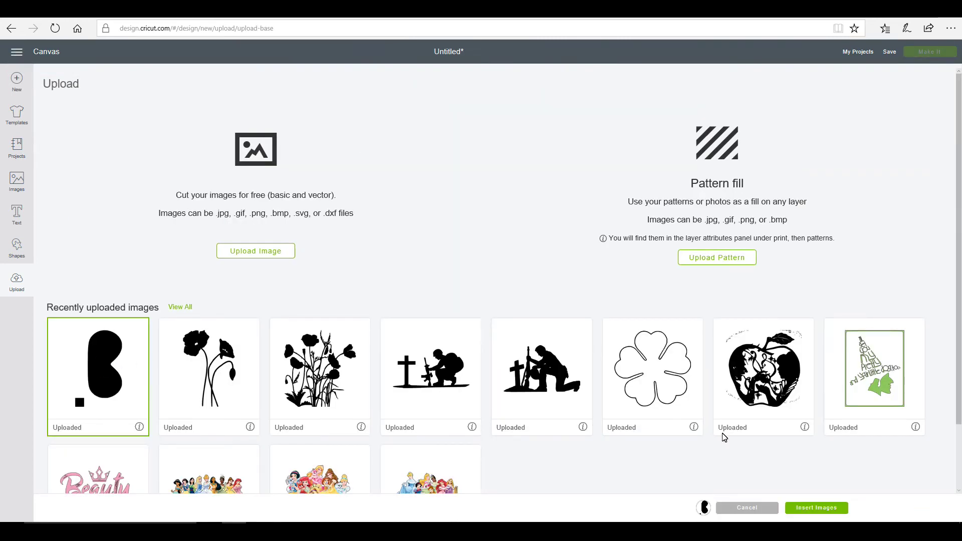
pyautogui.click(838, 509)
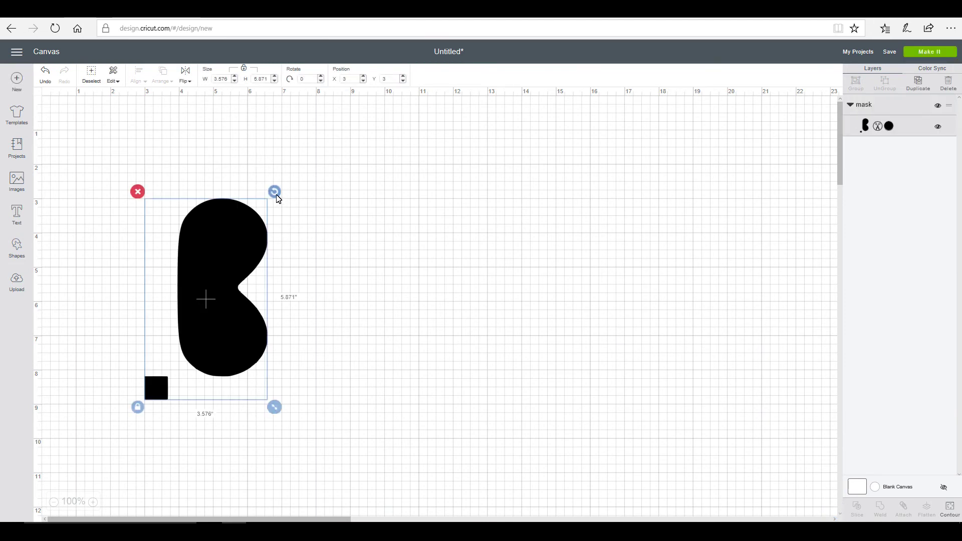
pyautogui.moveTo(278, 199); pyautogui.dragTo(350, 398)
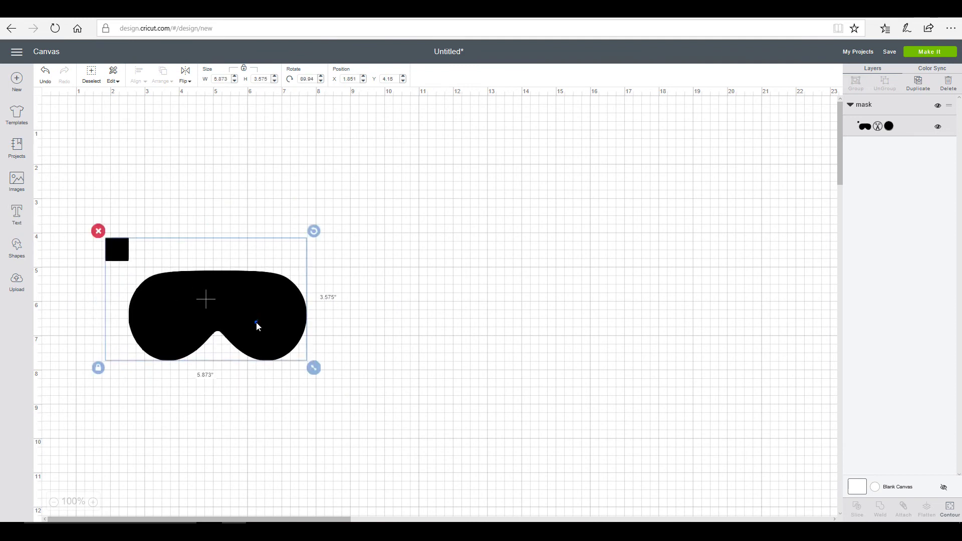
pyautogui.moveTo(256, 323); pyautogui.dragTo(227, 215)
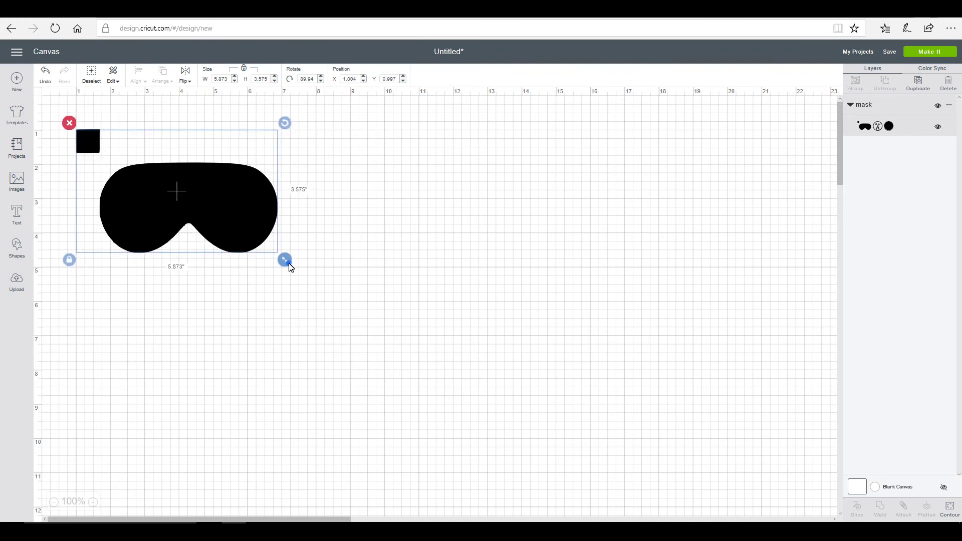
pyautogui.moveTo(290, 268); pyautogui.dragTo(383, 322)
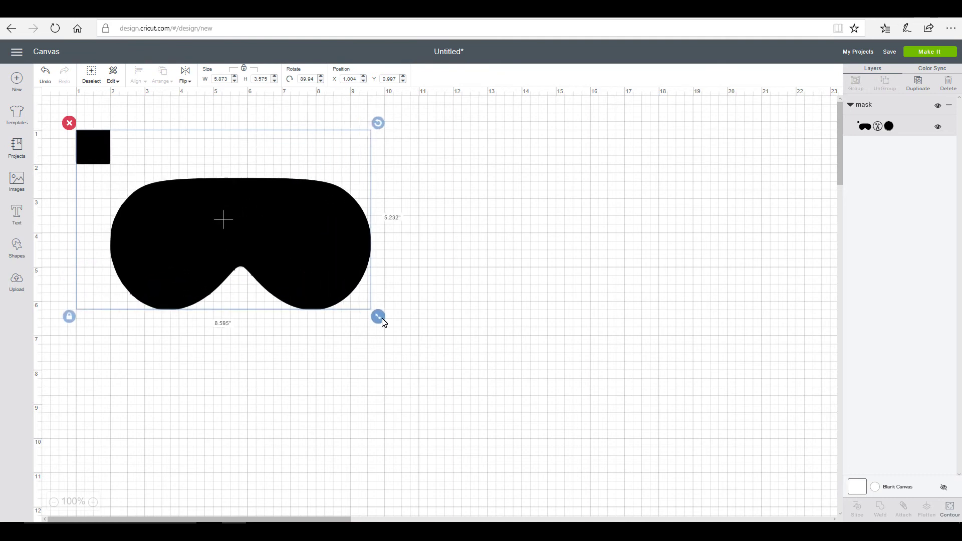
pyautogui.click(510, 347)
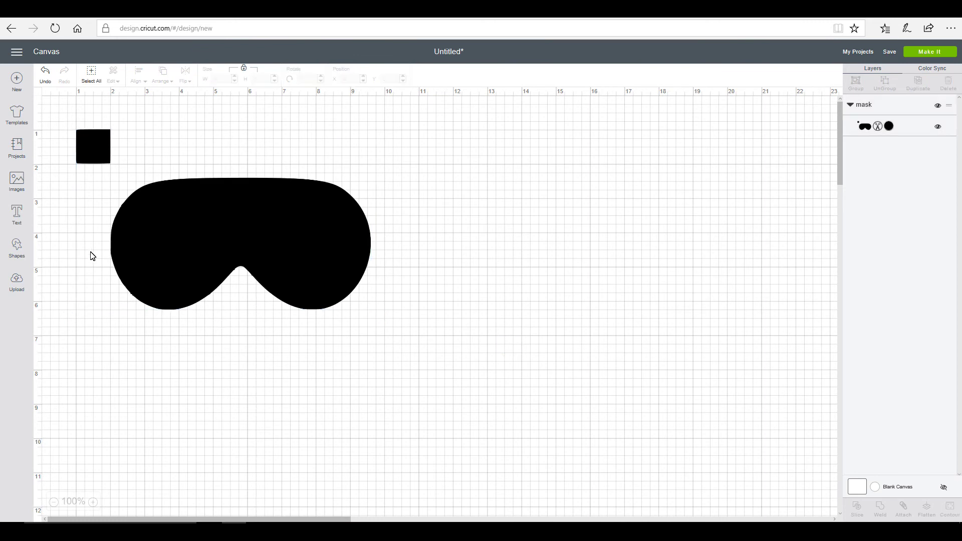
# Add a square of about 1.1 inches and place it over the test square
pyautogui.click(17, 184)
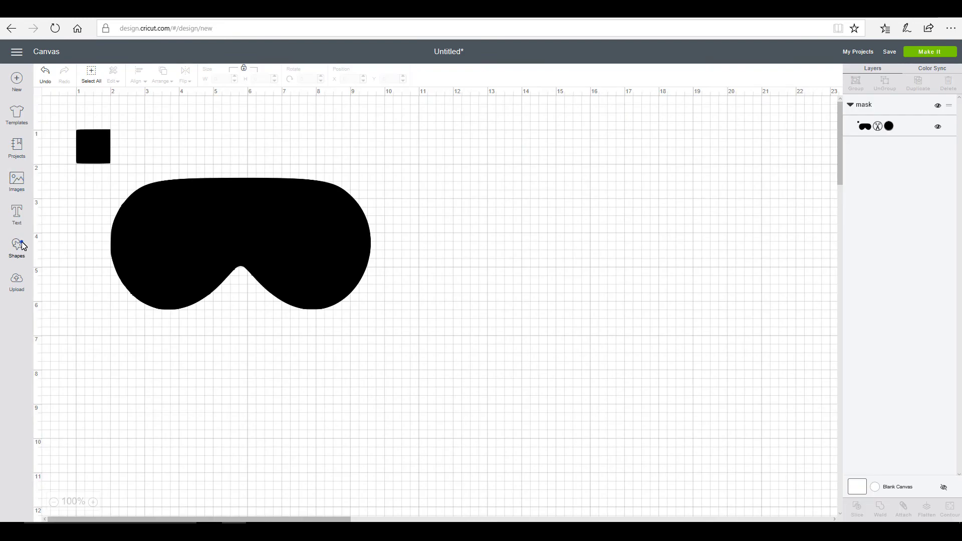
pyautogui.click(17, 247)
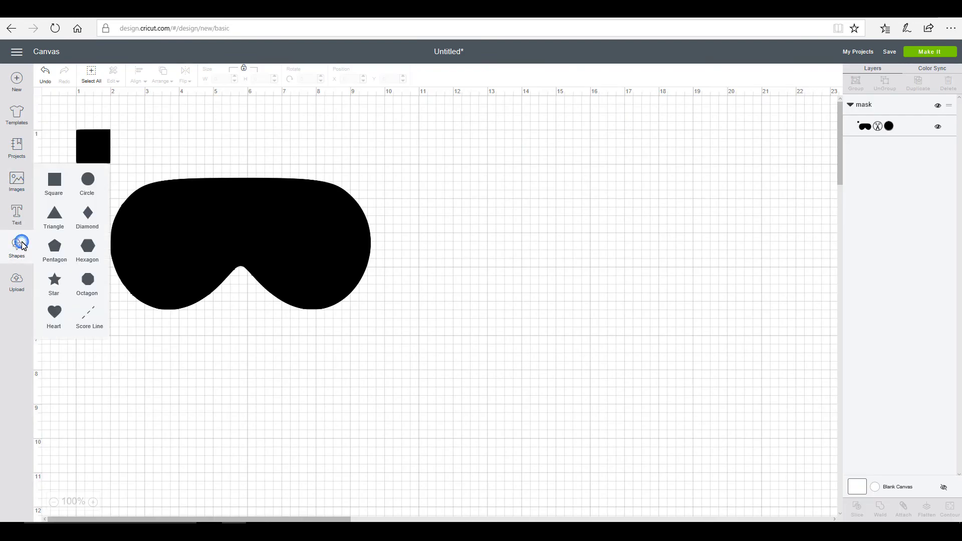
pyautogui.click(55, 177)
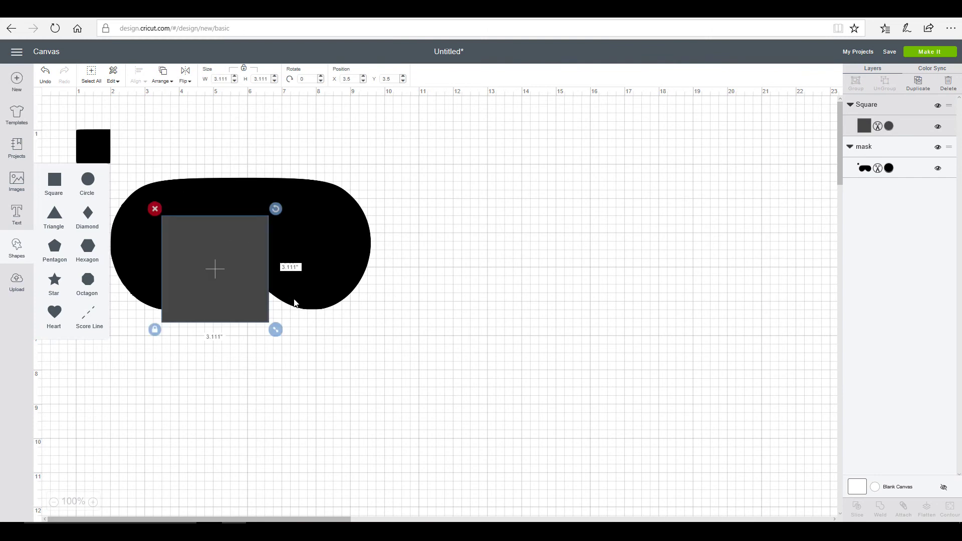
pyautogui.moveTo(276, 330); pyautogui.dragTo(160, 242)
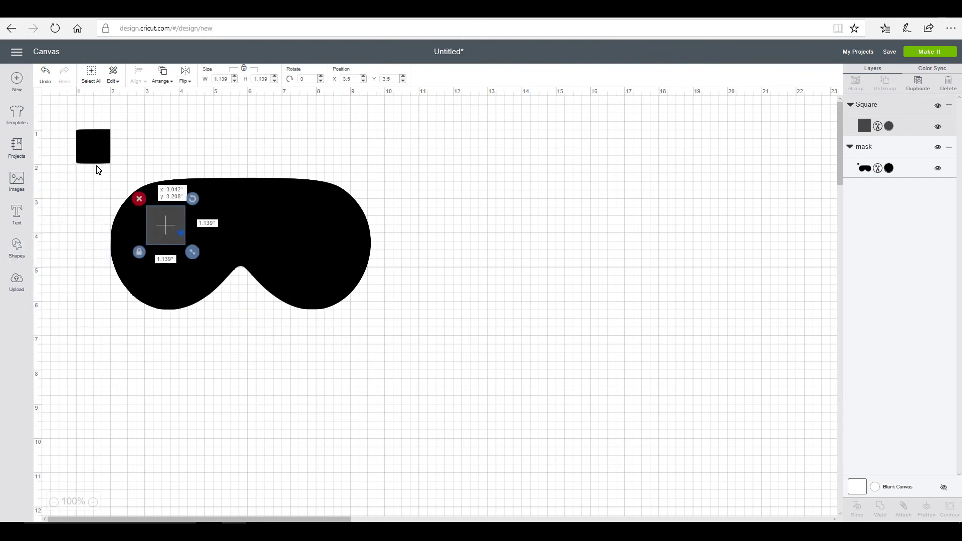
pyautogui.moveTo(98, 171); pyautogui.dragTo(92, 146)
# Slice the square from the mask and delete the three leftover test square pieces
pyautogui.moveTo(453, 143); pyautogui.dragTo(69, 278)
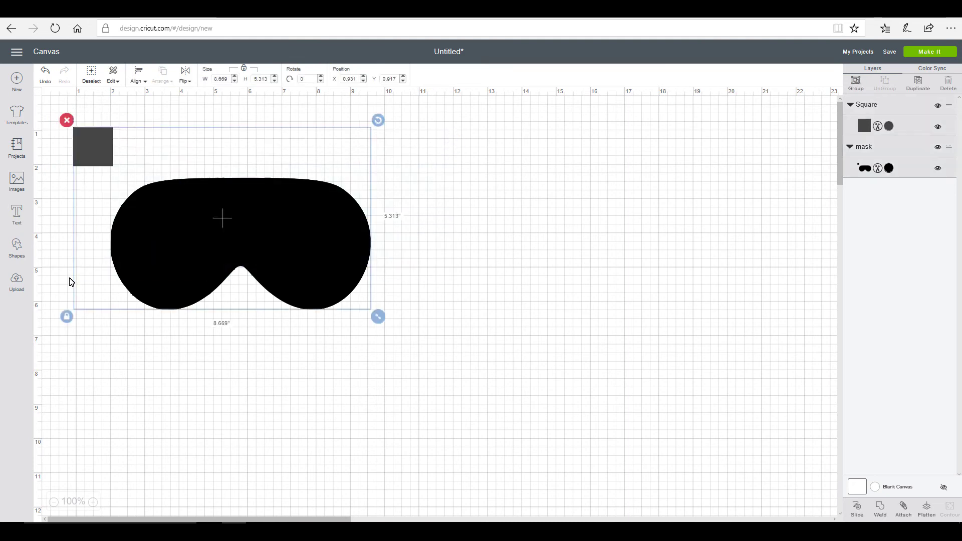
pyautogui.click(858, 508)
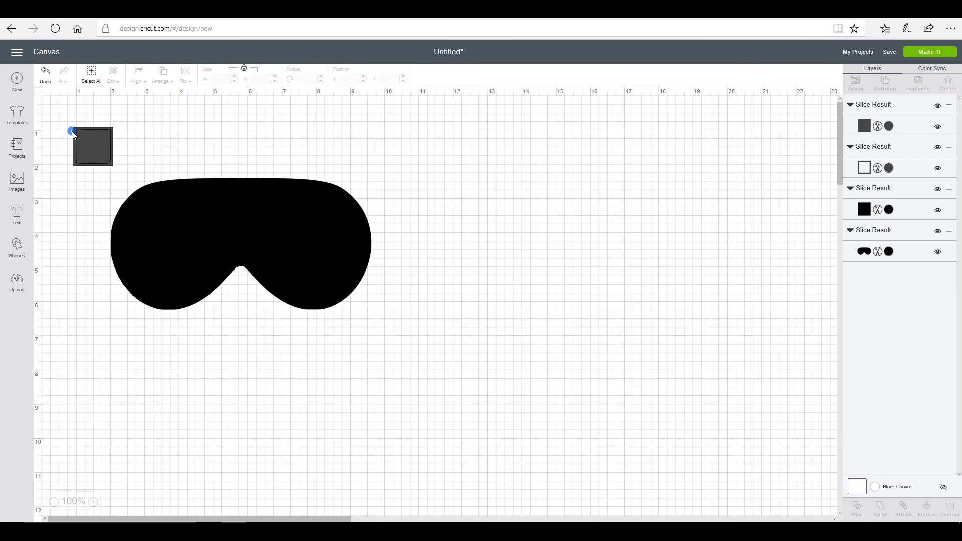
pyautogui.click(72, 134)
pyautogui.click(67, 120)
pyautogui.click(89, 145)
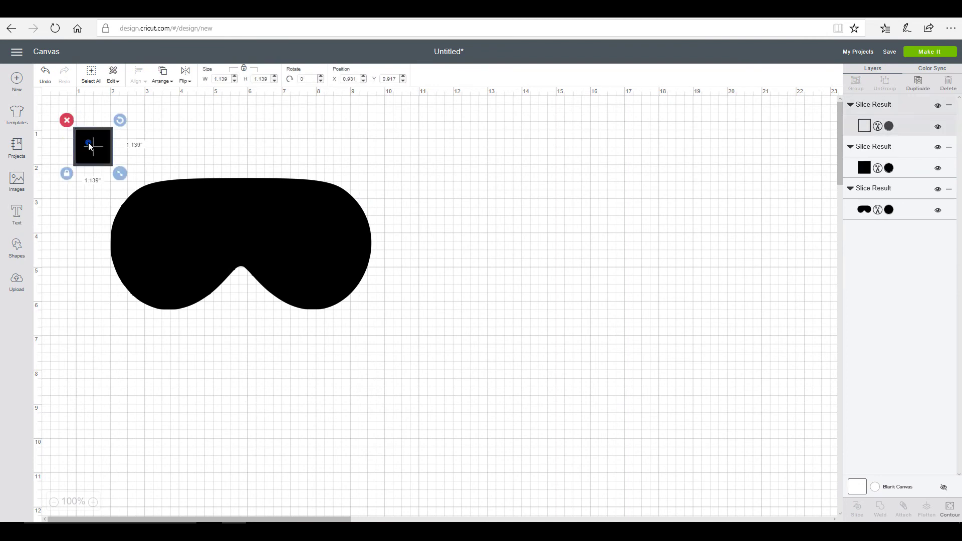
pyautogui.click(67, 121)
pyautogui.click(90, 146)
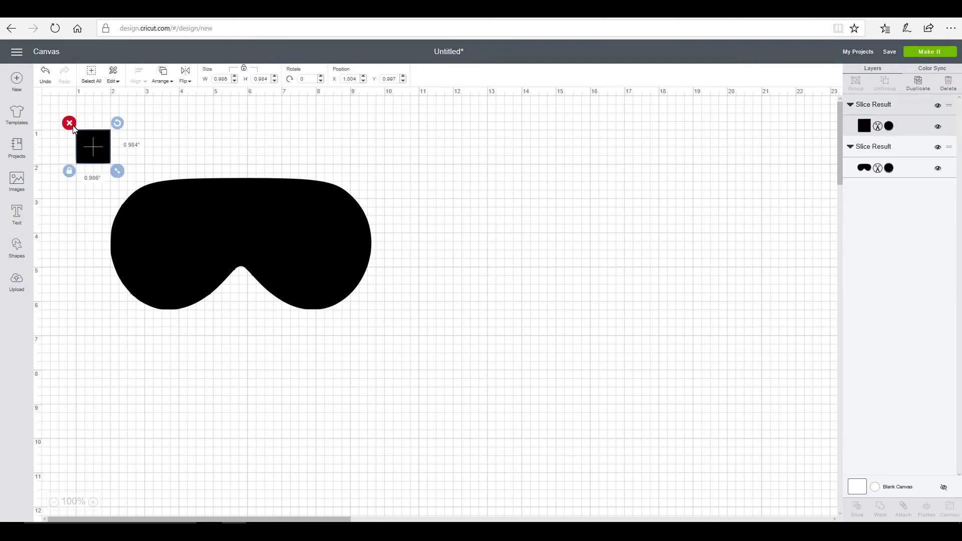
pyautogui.click(70, 124)
pyautogui.click(282, 247)
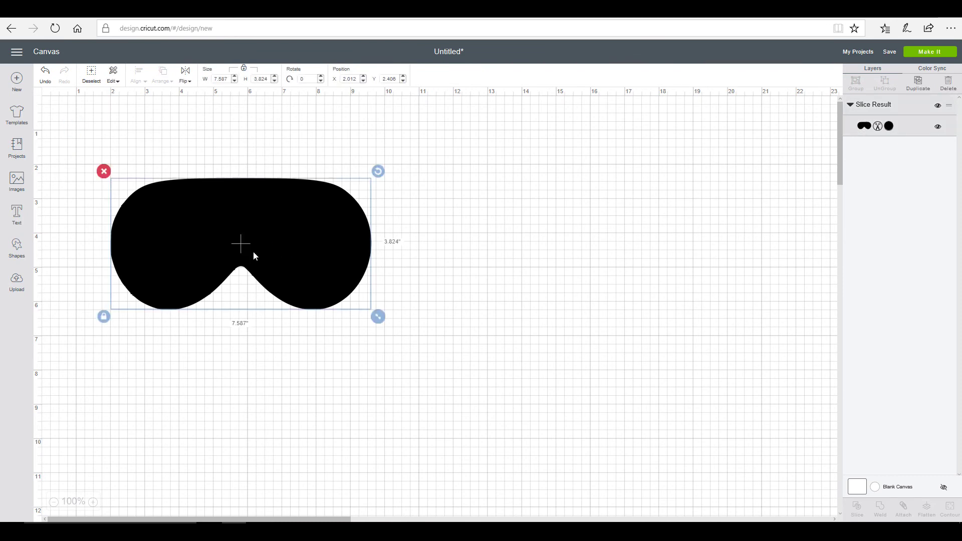